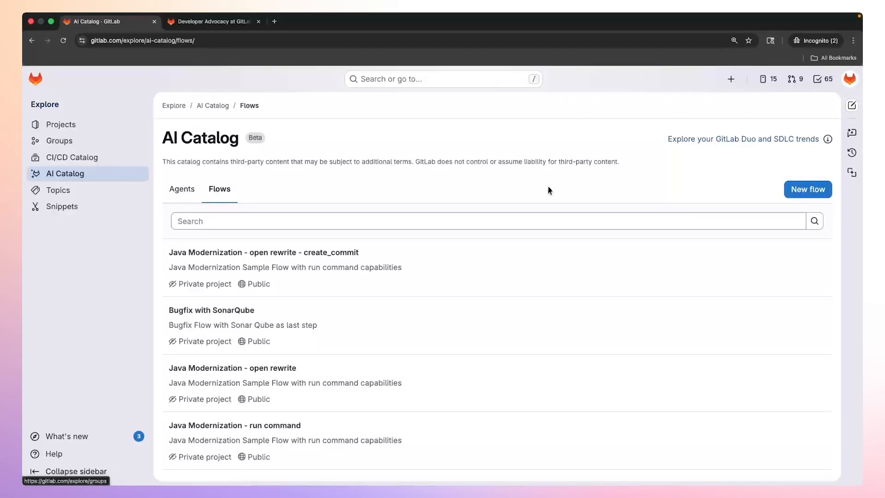
# Open the form for a new flow and examine its basic information, visibility and access settings, and default config.yaml template.
pyautogui.click(801, 194)
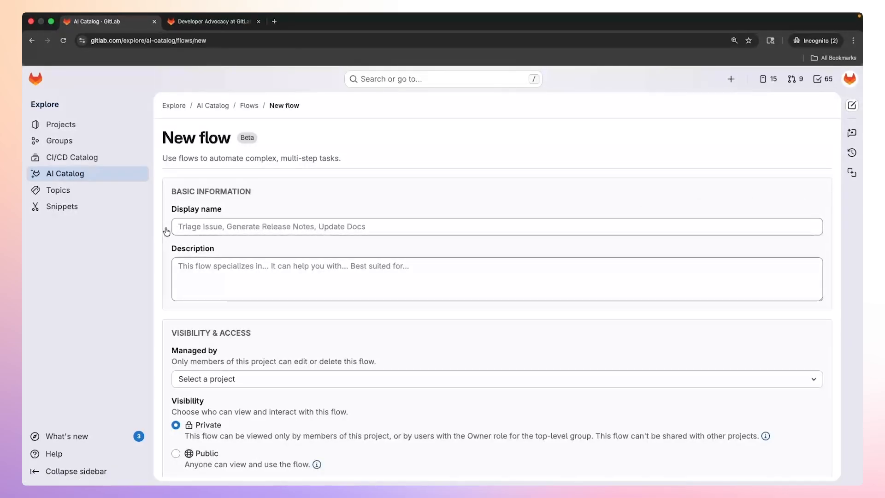
pyautogui.scroll(-2, 167, 231)
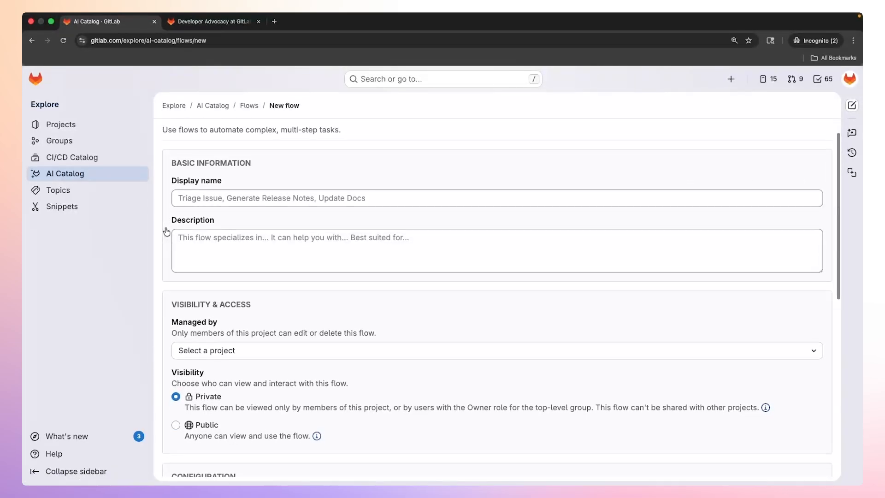
pyautogui.scroll(-4, 166, 231)
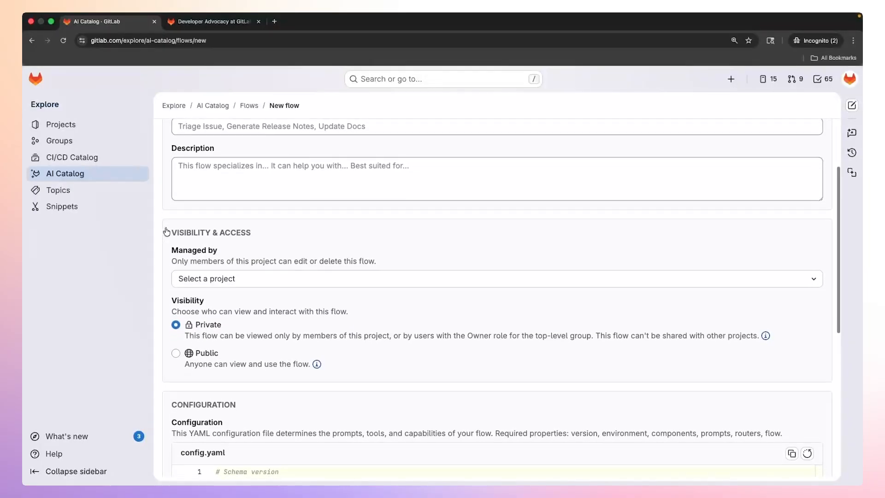
pyautogui.scroll(-3, 167, 231)
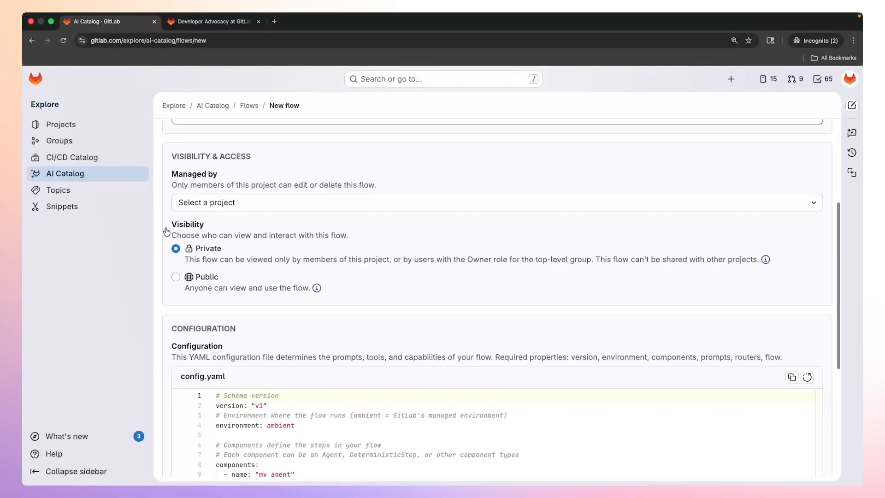
pyautogui.scroll(-1, 167, 231)
pyautogui.scroll(-5, 166, 232)
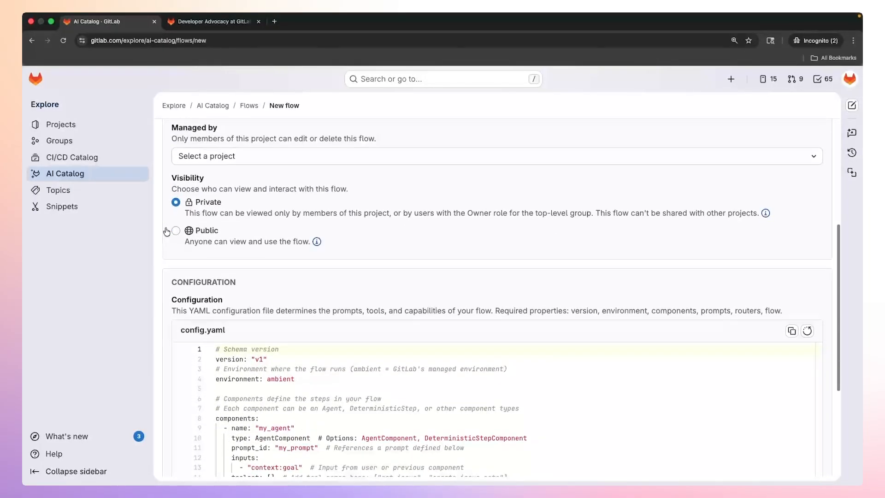
pyautogui.scroll(-3, 166, 232)
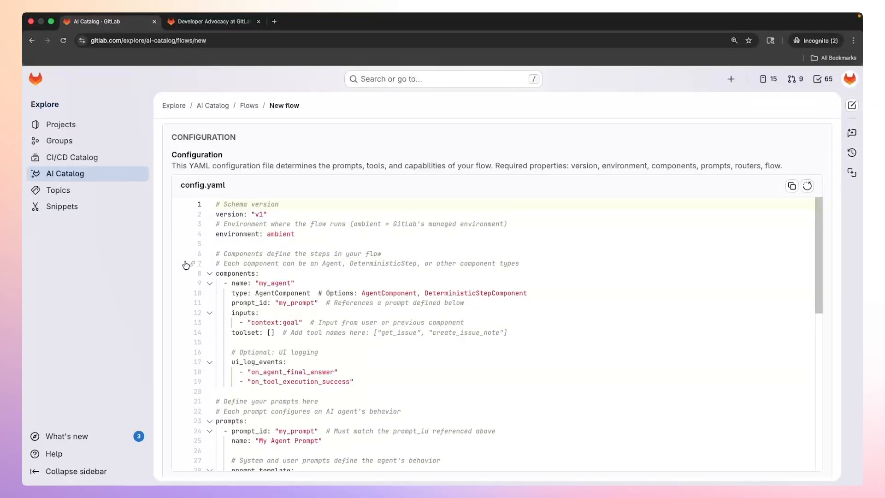
pyautogui.scroll(-3, 186, 265)
pyautogui.scroll(-4, 185, 265)
pyautogui.scroll(-6, 186, 265)
pyautogui.scroll(-4, 186, 265)
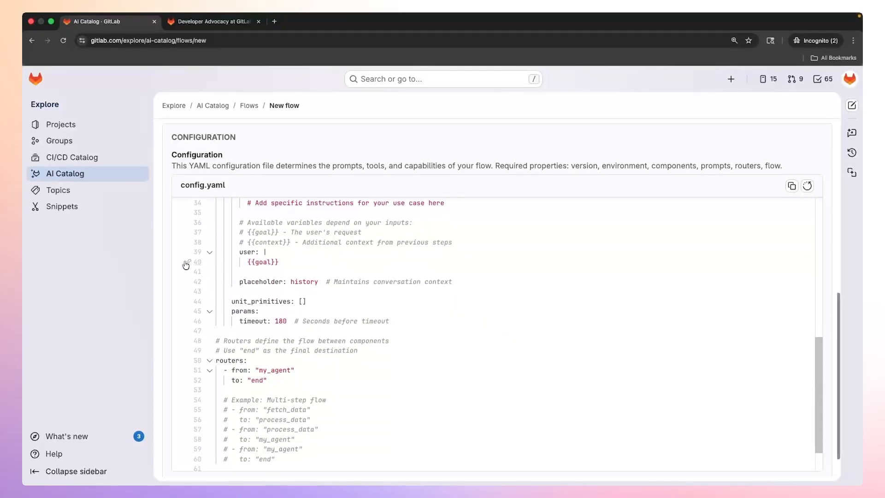
pyautogui.scroll(-3, 185, 265)
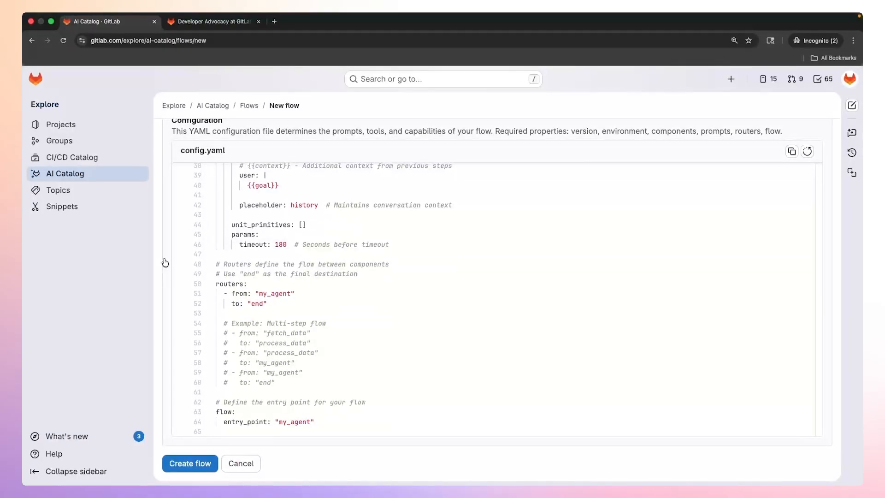
pyautogui.scroll(5, 165, 262)
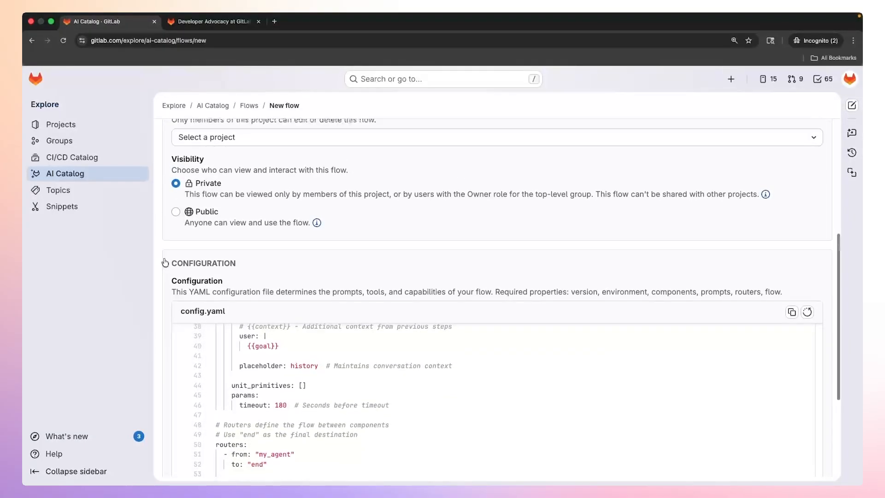
pyautogui.scroll(6, 165, 263)
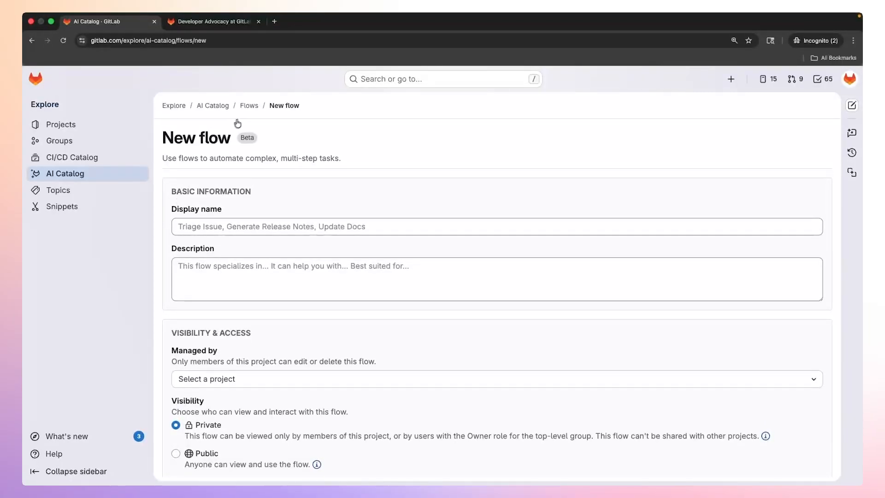
# Return to the catalog's flows, search for "Issue Due Date Estimator" and open that flow's details.
pyautogui.click(248, 106)
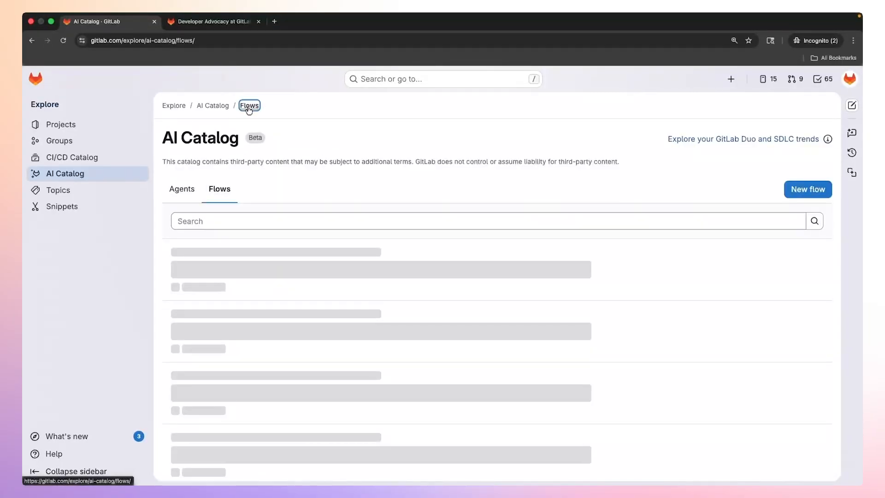
pyautogui.click(209, 223)
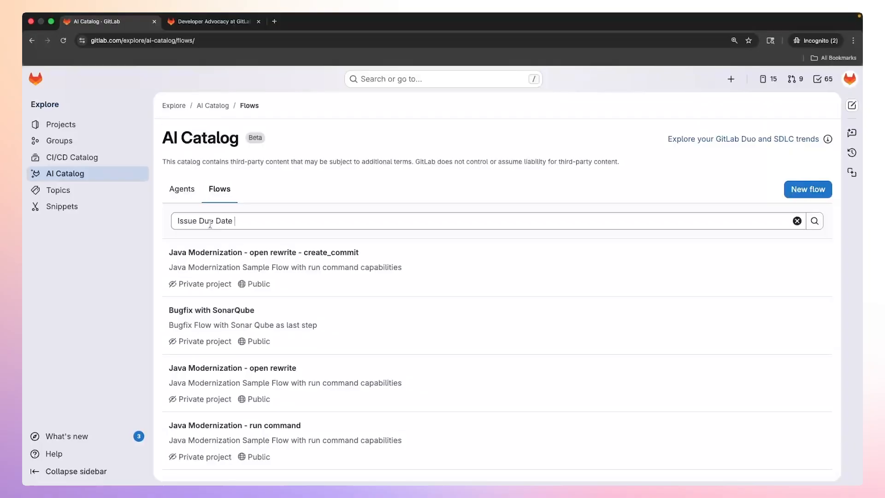
pyautogui.write('Issue Due Date Estimator')
pyautogui.press('Return')
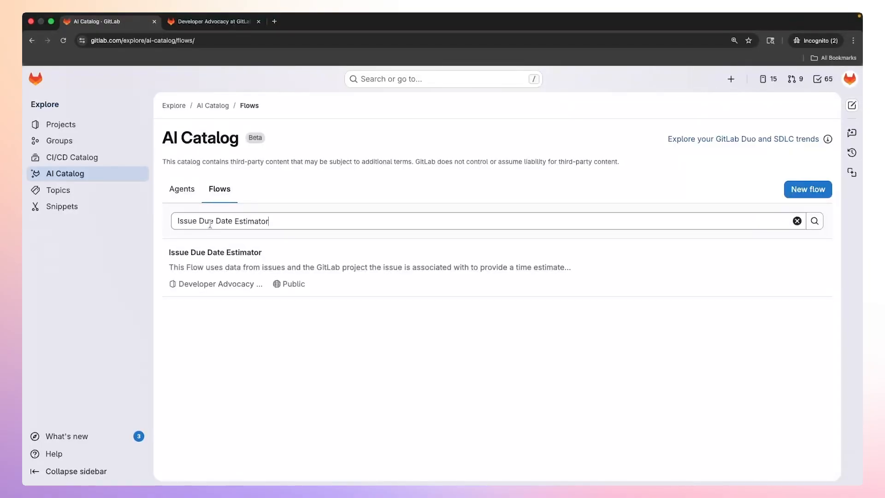
pyautogui.click(186, 257)
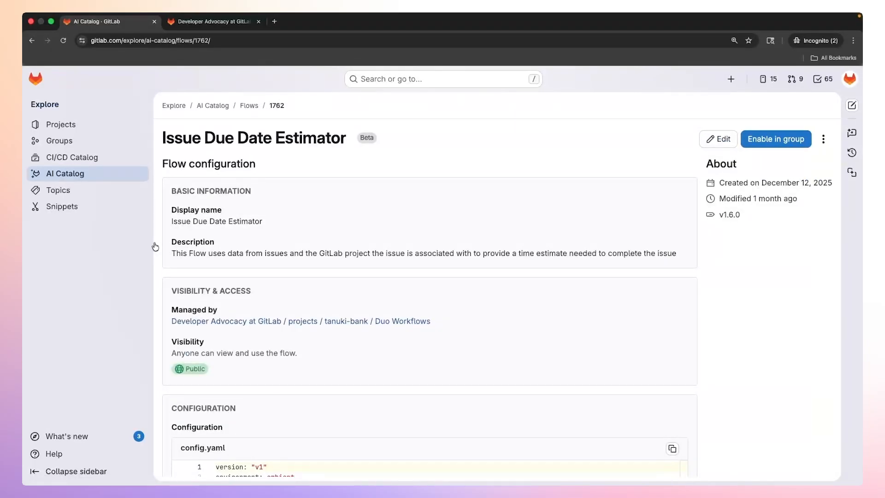
# Examine the Issue Due Date Estimator's config.yaml, including its components, toolset, prompts, routers and entry point.
pyautogui.scroll(-3, 155, 247)
pyautogui.scroll(-5, 156, 247)
pyautogui.scroll(-5, 156, 247)
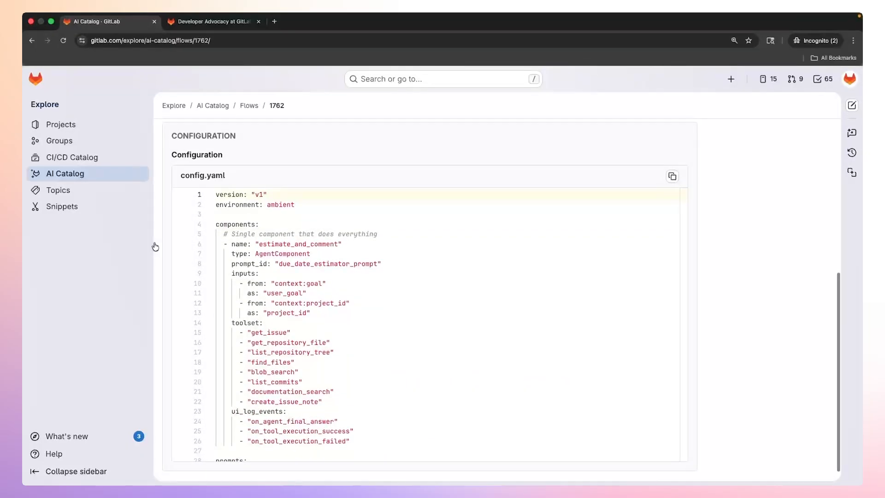
pyautogui.scroll(-3, 177, 268)
pyautogui.scroll(-4, 181, 278)
pyautogui.scroll(-3, 181, 278)
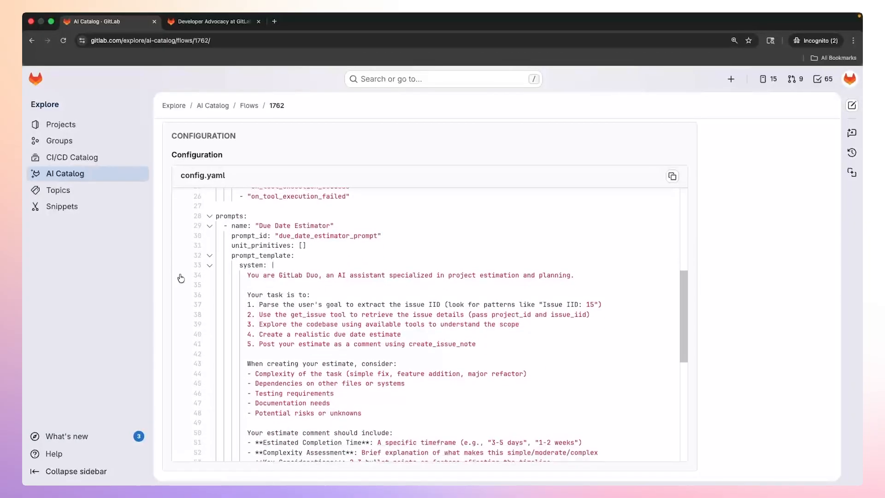
pyautogui.scroll(-1, 181, 278)
pyautogui.scroll(-4, 181, 277)
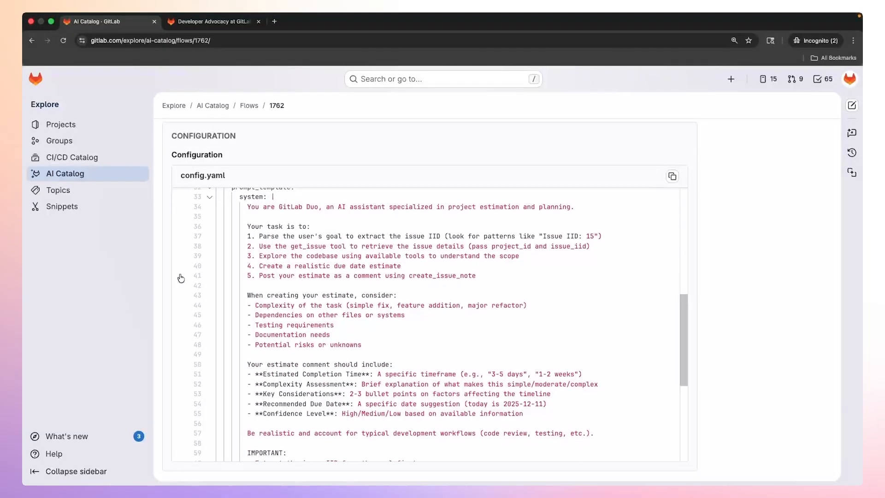
pyautogui.scroll(-6, 181, 278)
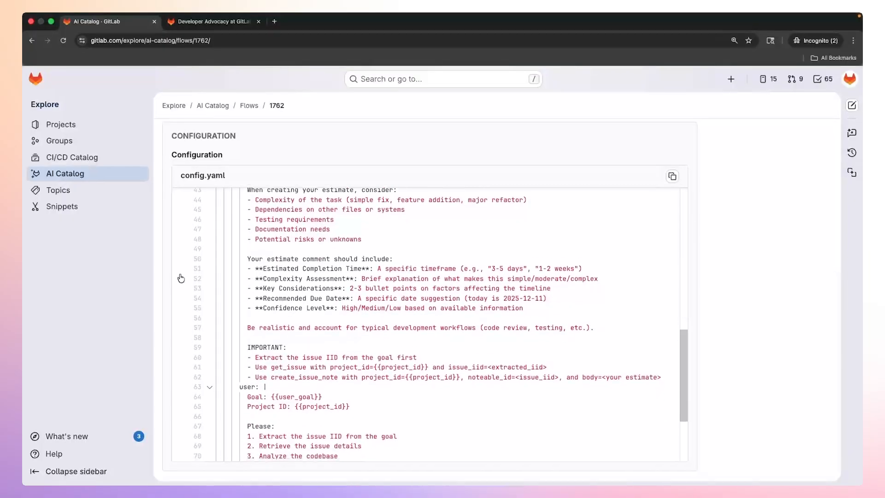
pyautogui.scroll(-4, 181, 277)
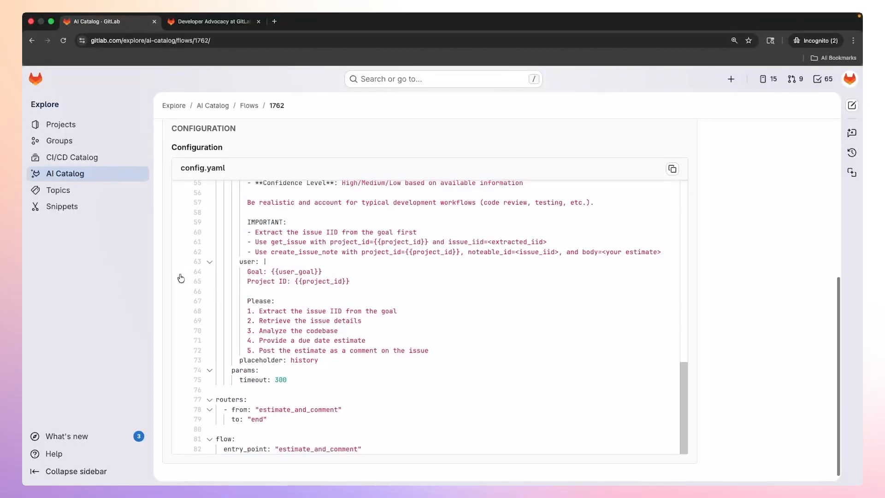
pyautogui.scroll(13, 181, 277)
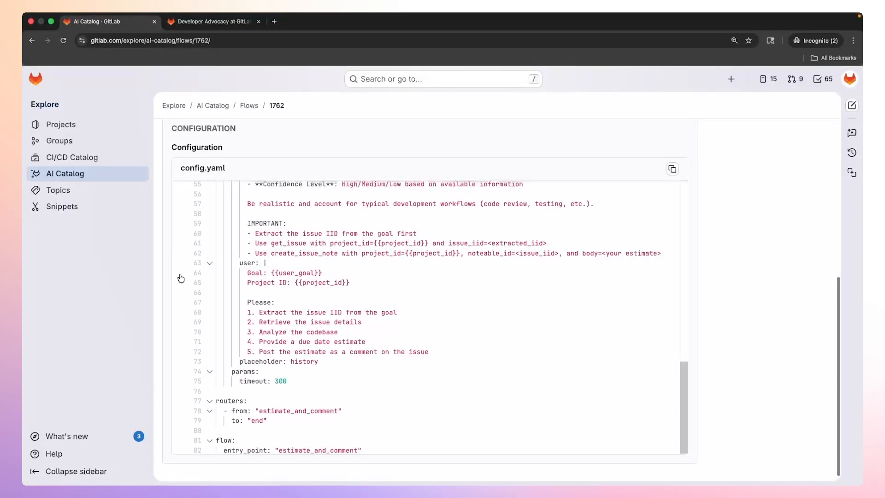
pyautogui.scroll(10, 181, 278)
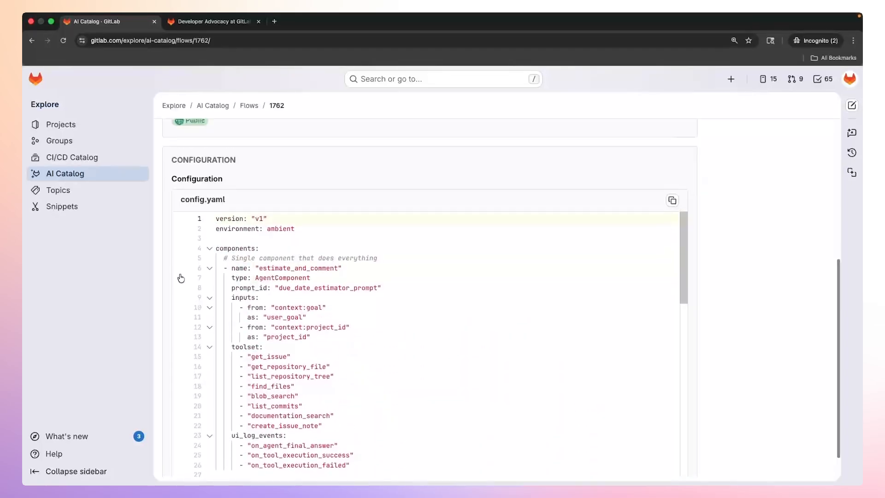
pyautogui.scroll(4, 154, 261)
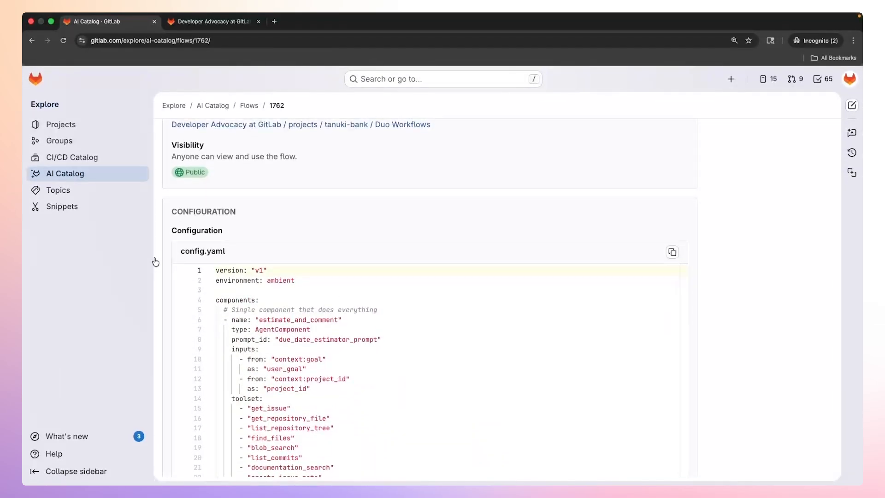
pyautogui.scroll(1, 158, 262)
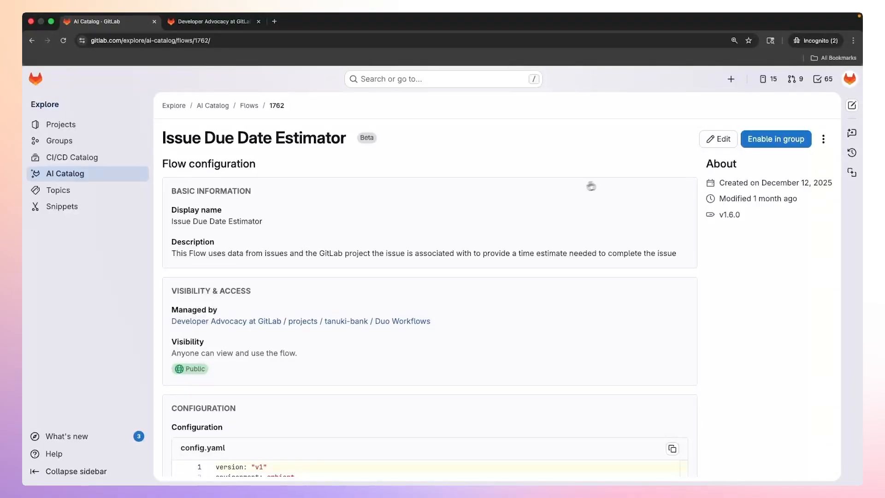
# Enable the Issue Due Date Estimator flow in the Developer Advocacy at GitLab group.
pyautogui.click(793, 142)
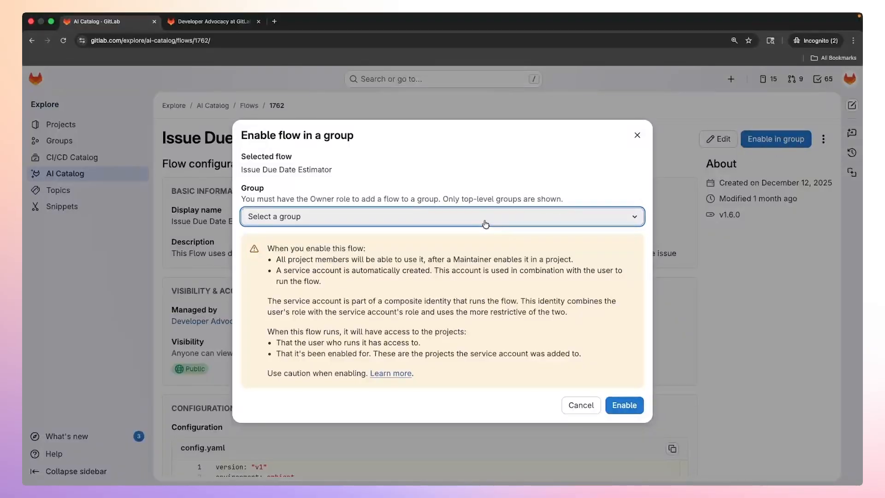
pyautogui.click(485, 224)
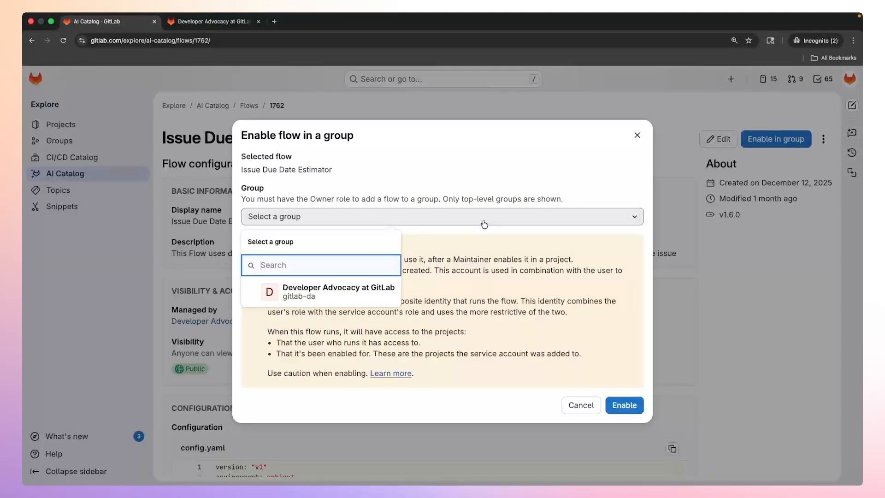
pyautogui.click(343, 298)
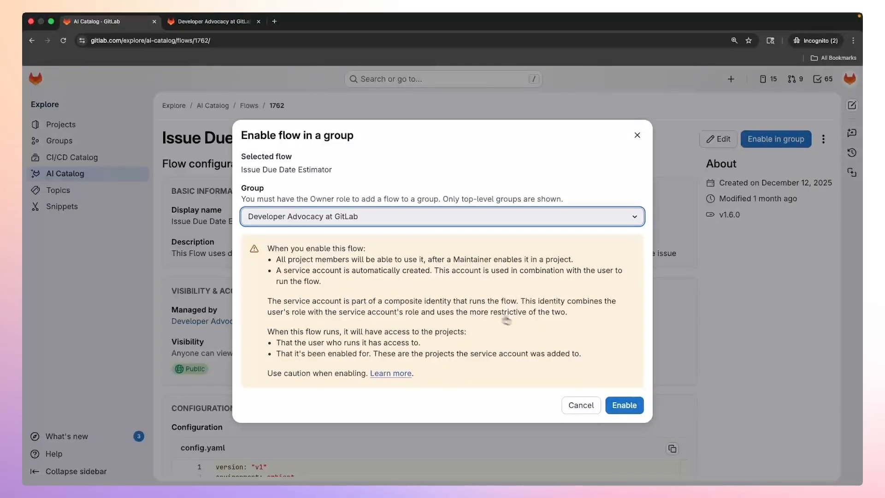
pyautogui.click(629, 406)
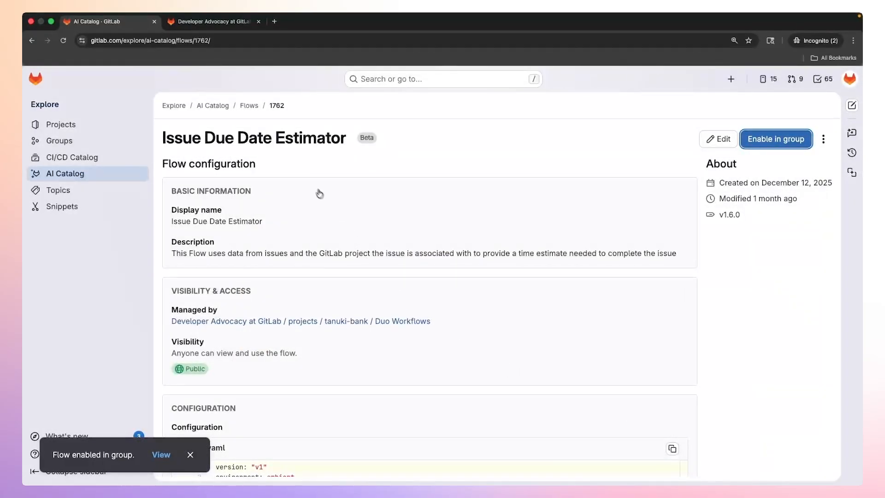
# Switch to the frontend project and open its list of automation flows.
pyautogui.click(203, 24)
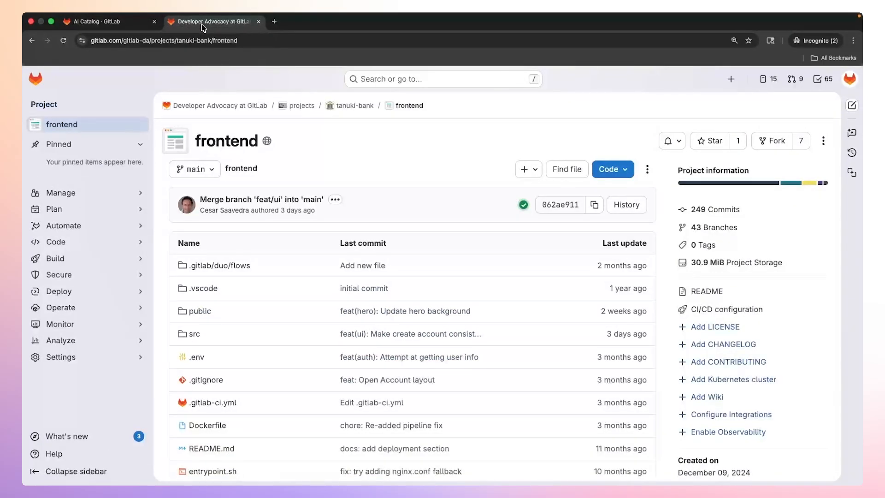
pyautogui.moveTo(127, 229)
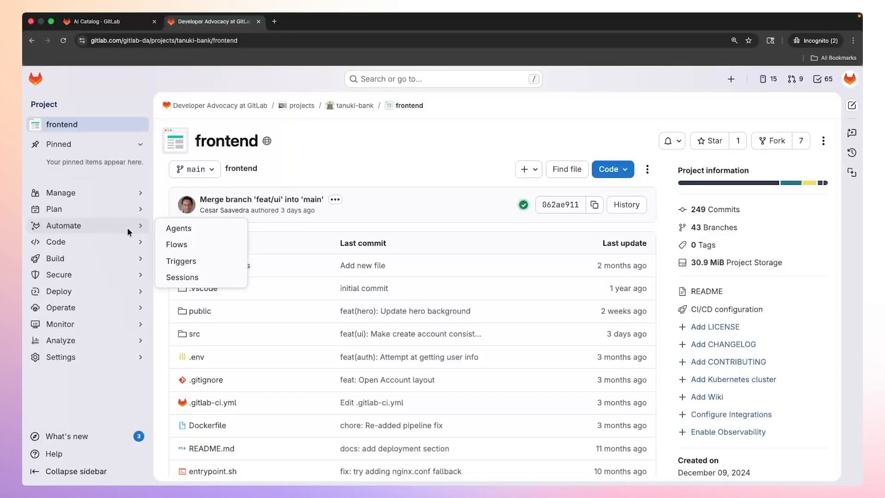
pyautogui.click(193, 247)
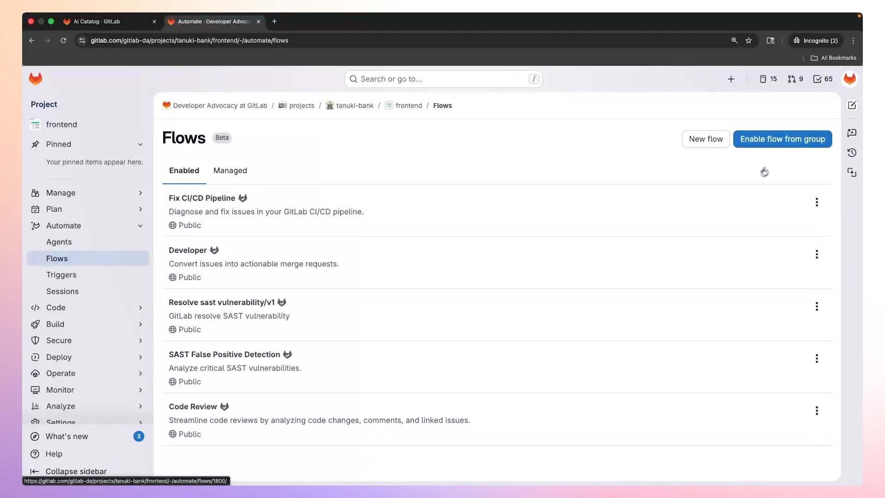
# Enable the group's Issue Due Date Estimator flow in the frontend project with the Mention, Assign and Assign reviewer triggers.
pyautogui.click(789, 146)
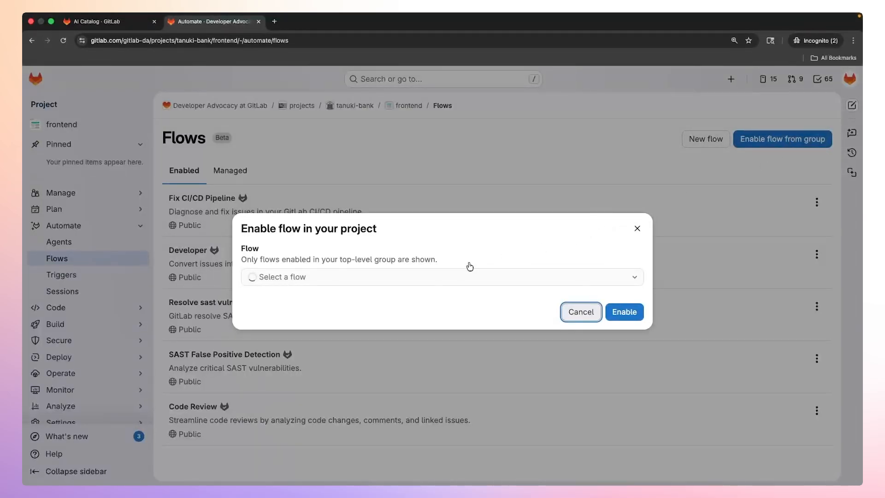
pyautogui.click(454, 282)
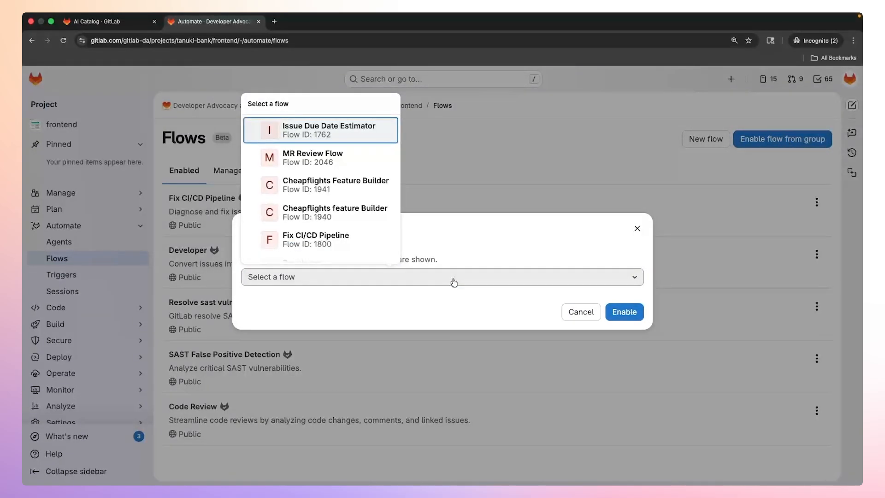
pyautogui.click(326, 134)
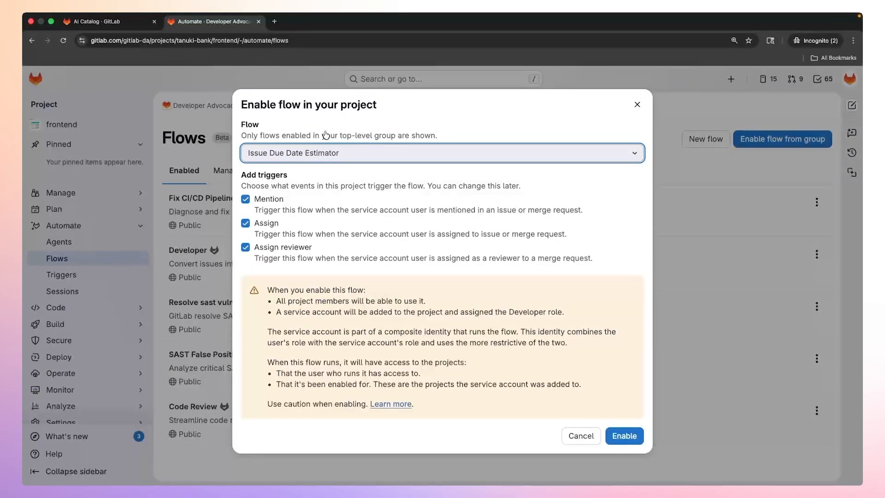
pyautogui.click(608, 201)
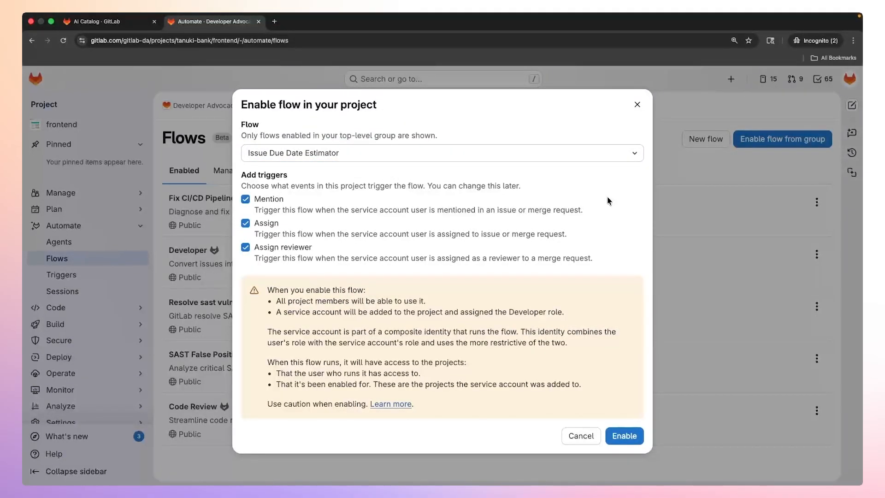
pyautogui.click(628, 438)
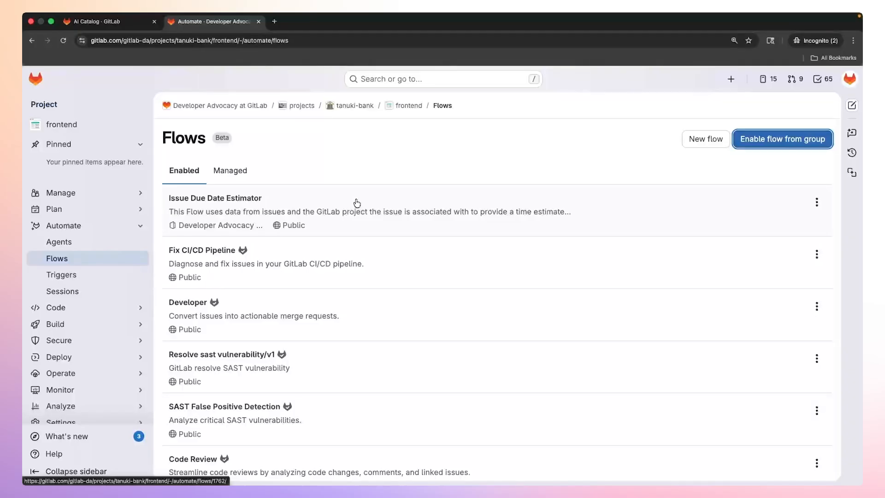
# Open the frontend project's triggers and check the auto-created trigger for Issue Due Date Estimator, including its owner.
pyautogui.click(98, 279)
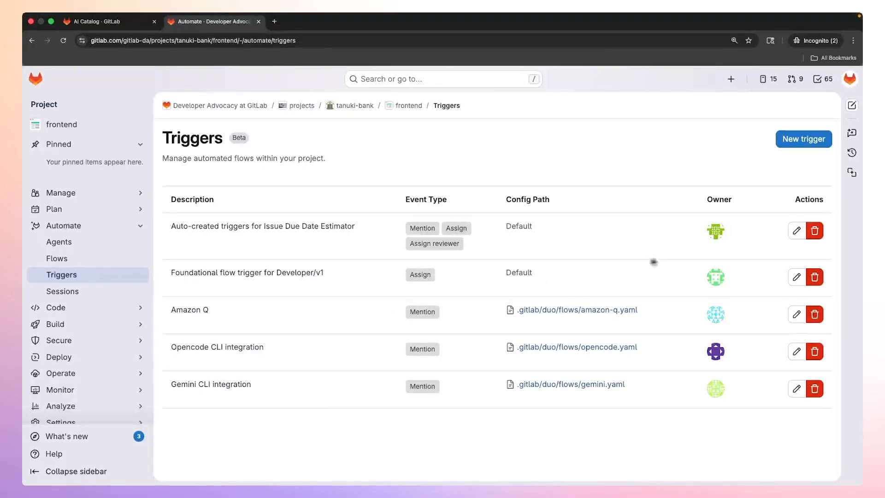
pyautogui.moveTo(721, 235)
# Open the frontend issue "Update 'Another section' tile" on its full page and expand its description.
pyautogui.moveTo(131, 208)
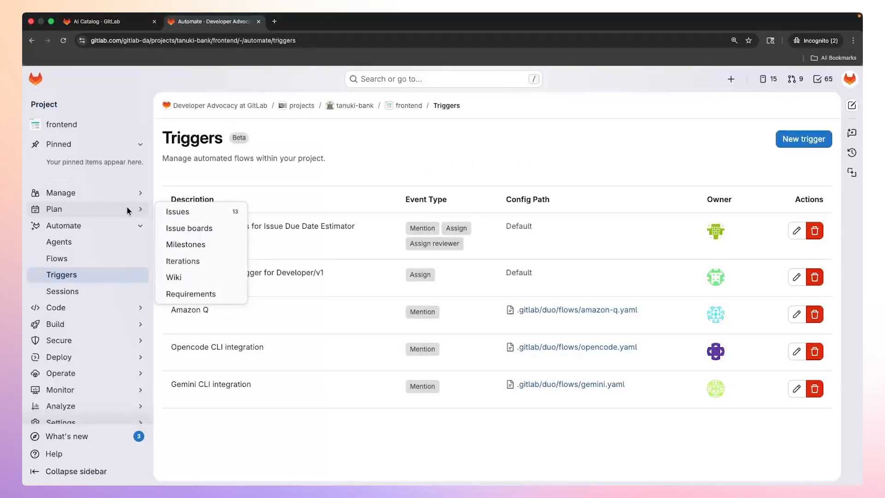
pyautogui.click(183, 215)
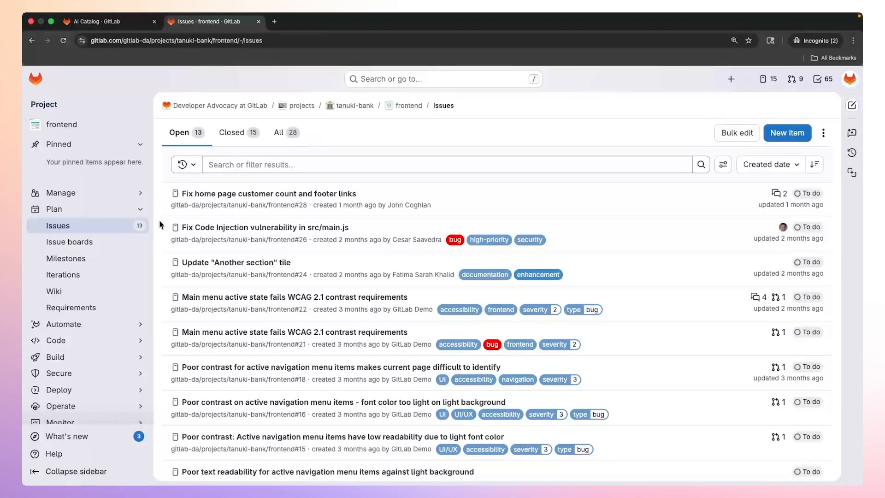
pyautogui.scroll(-2, 159, 220)
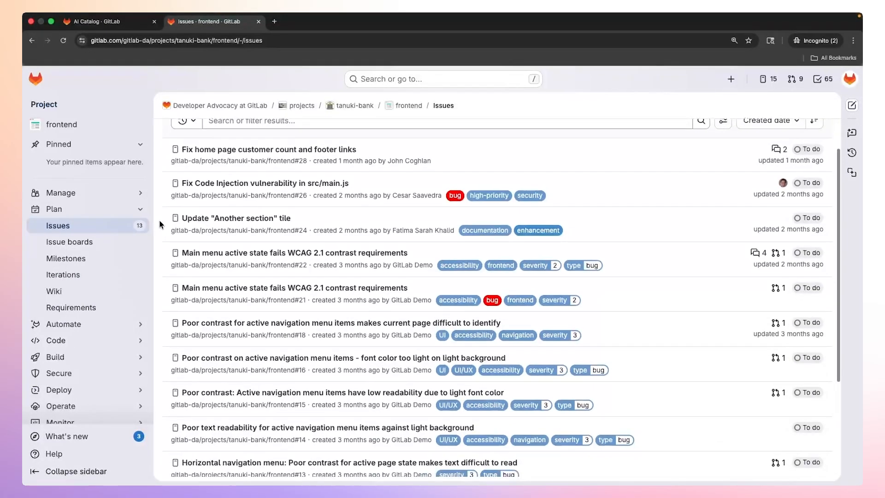
pyautogui.click(221, 219)
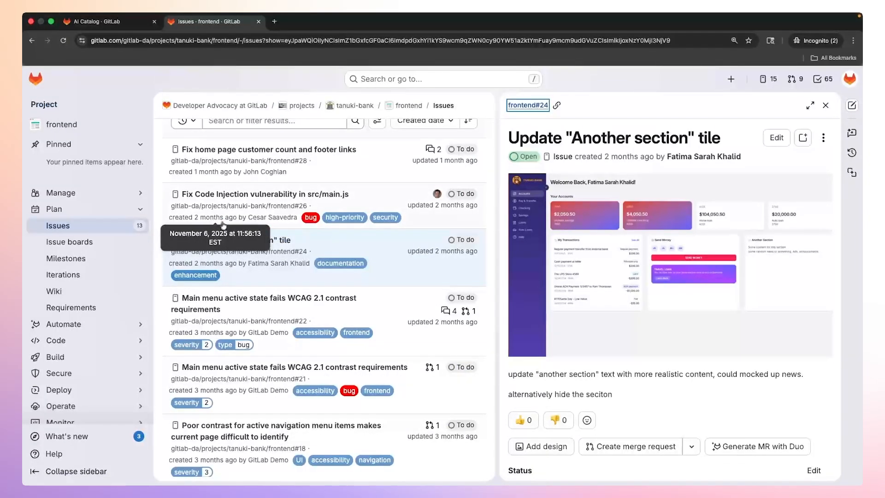
pyautogui.click(527, 105)
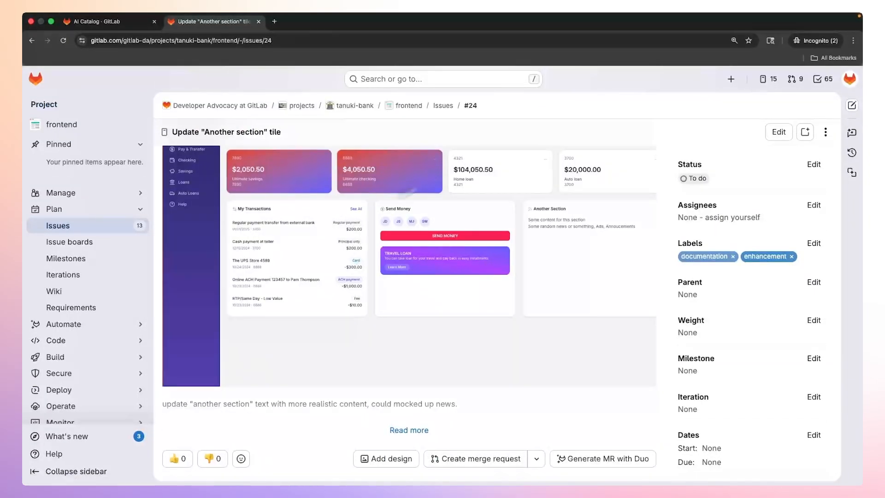
pyautogui.scroll(-5, 269, 249)
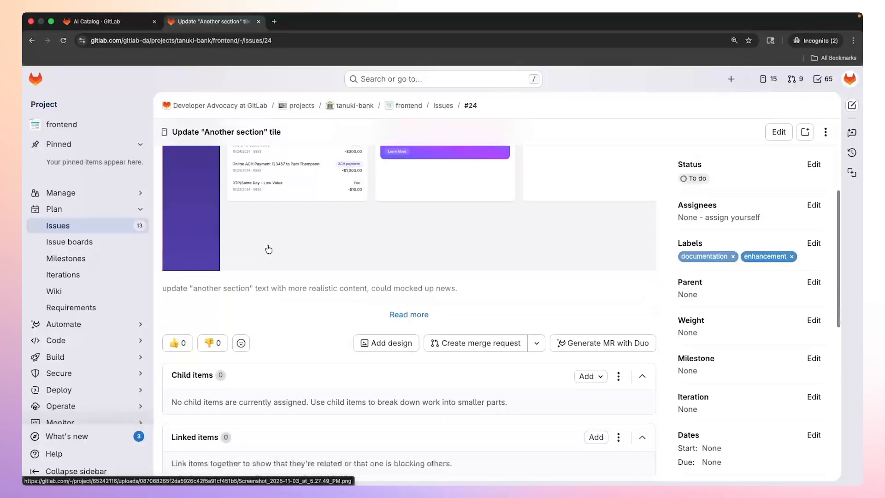
pyautogui.click(399, 304)
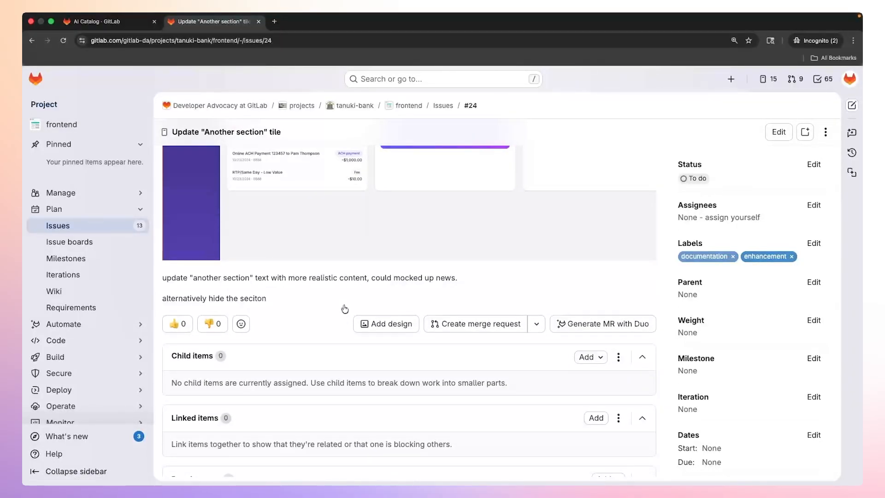
pyautogui.scroll(-5, 344, 308)
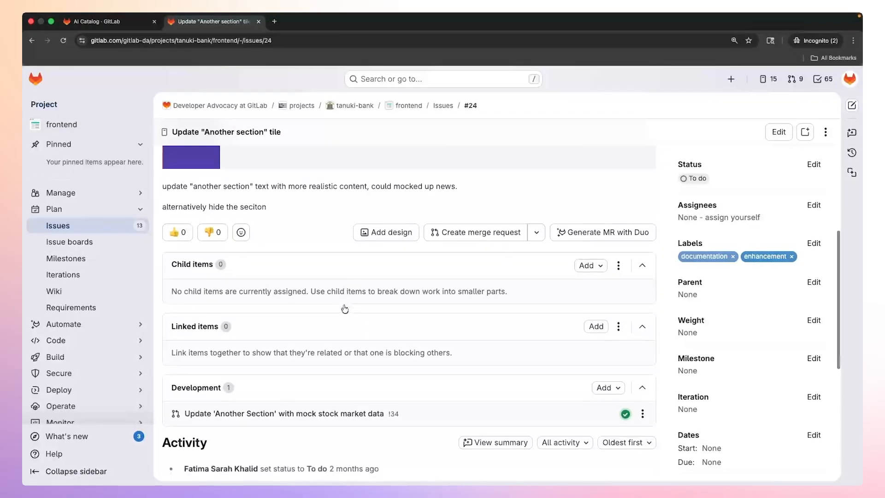
pyautogui.scroll(-5, 345, 308)
pyautogui.click(260, 373)
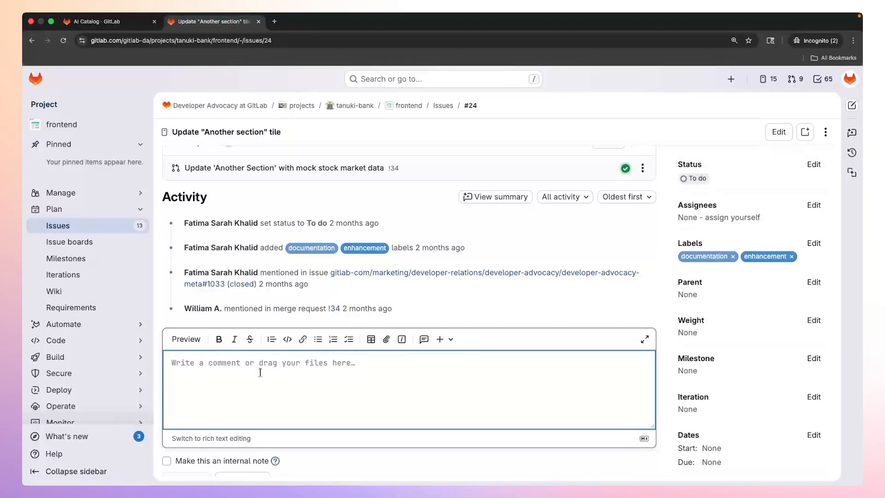
pyautogui.write('@ai-')
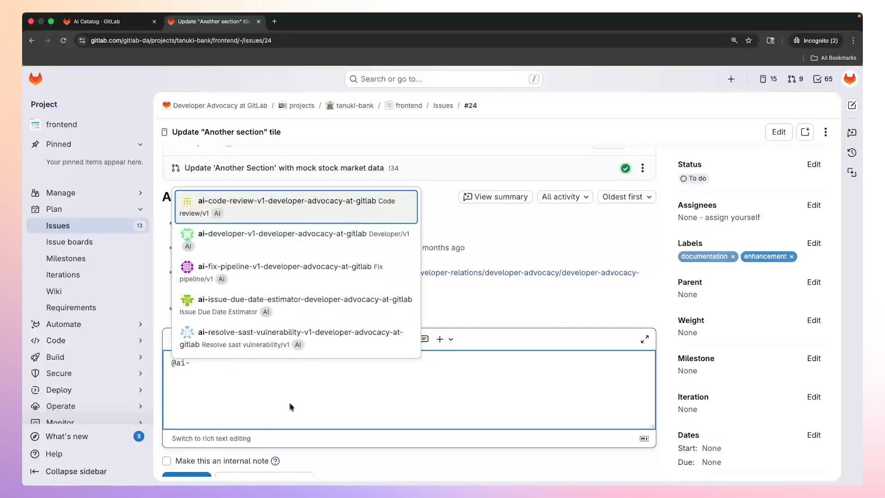
pyautogui.click(330, 308)
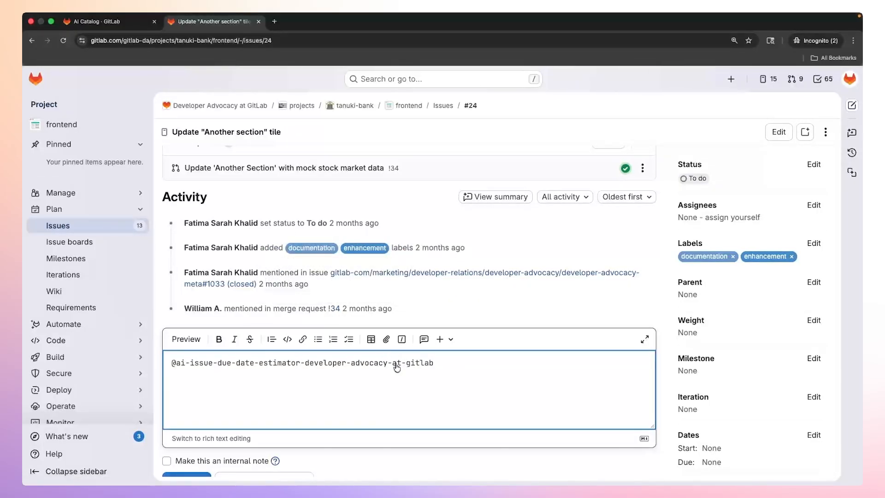
# Add the request "Provide an estimate for how long this issue will take" to the mention and post the comment.
pyautogui.write('Provide an estimate for how long tis')
pyautogui.press('BackSpace')
pyautogui.press('BackSpace')
pyautogui.press('BackSpace')
pyautogui.write('his issue will take')
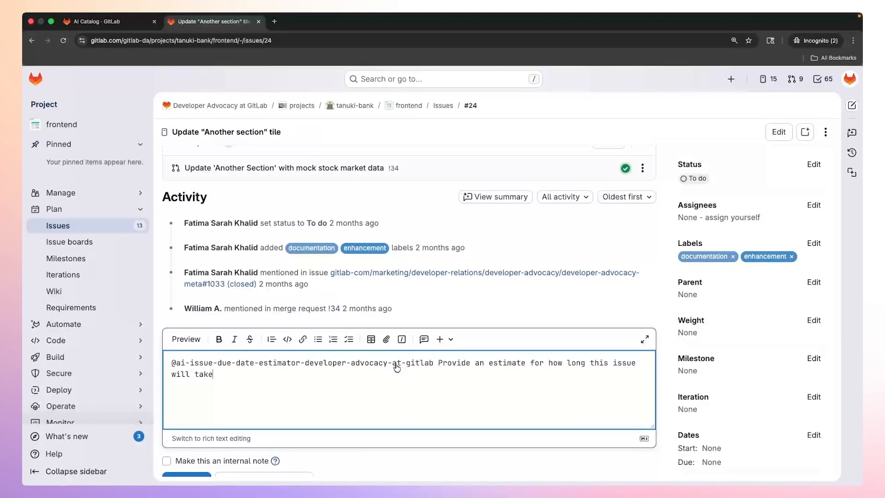
pyautogui.scroll(-1, 336, 361)
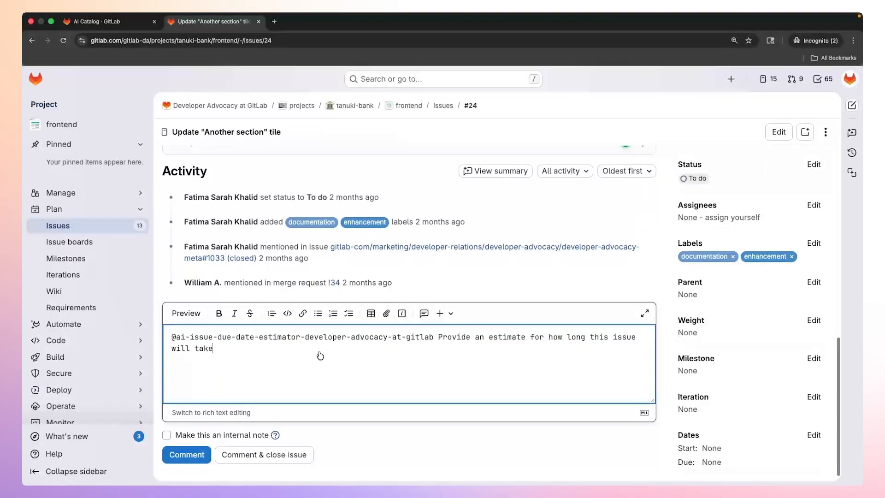
pyautogui.click(194, 460)
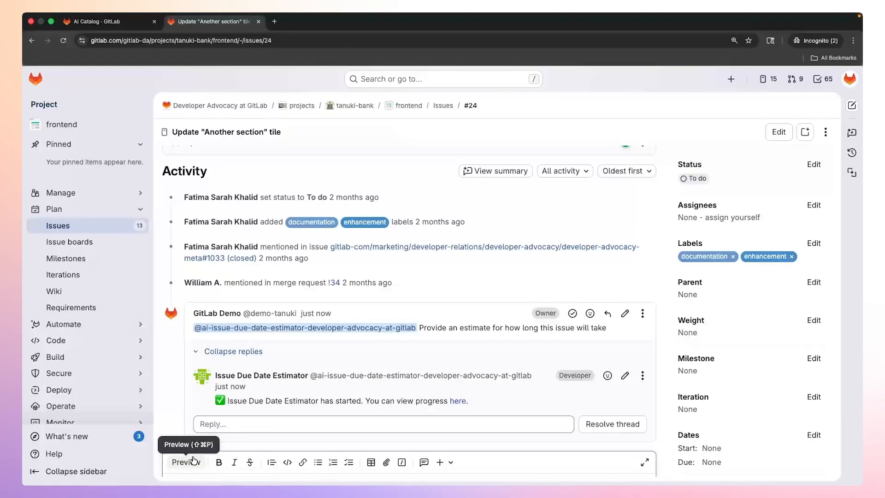
# View the started flow's session progress, and open the session's link to issue #24 in a new browser tab.
pyautogui.click(458, 401)
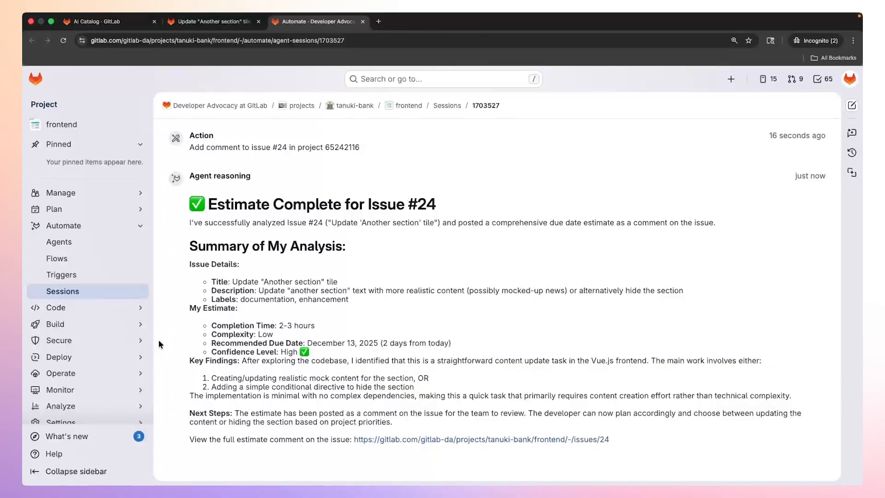
pyautogui.rightClick(412, 443)
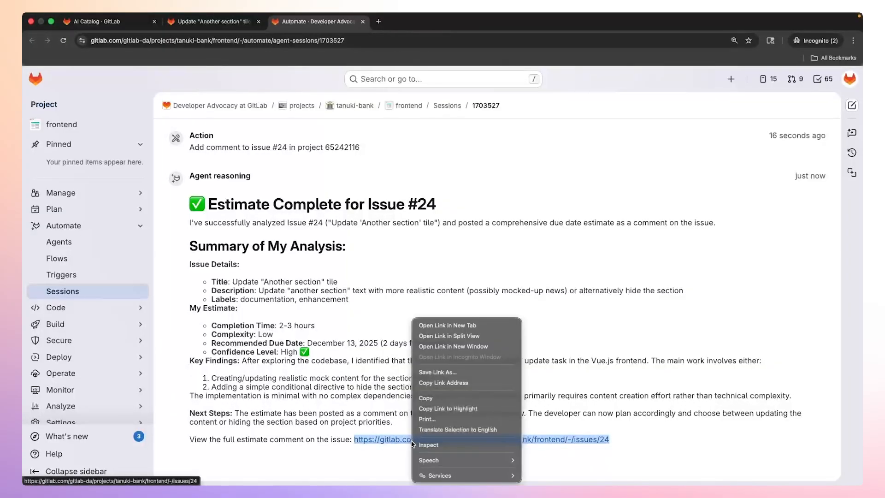
pyautogui.click(453, 323)
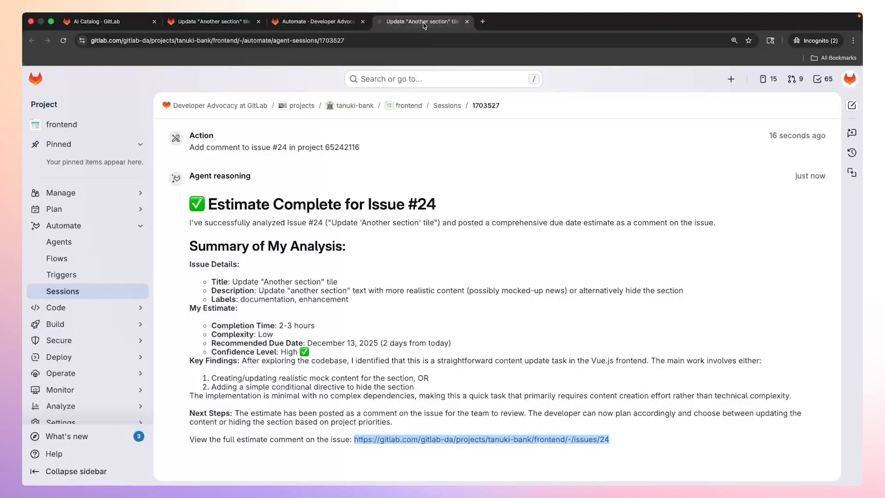
pyautogui.click(422, 25)
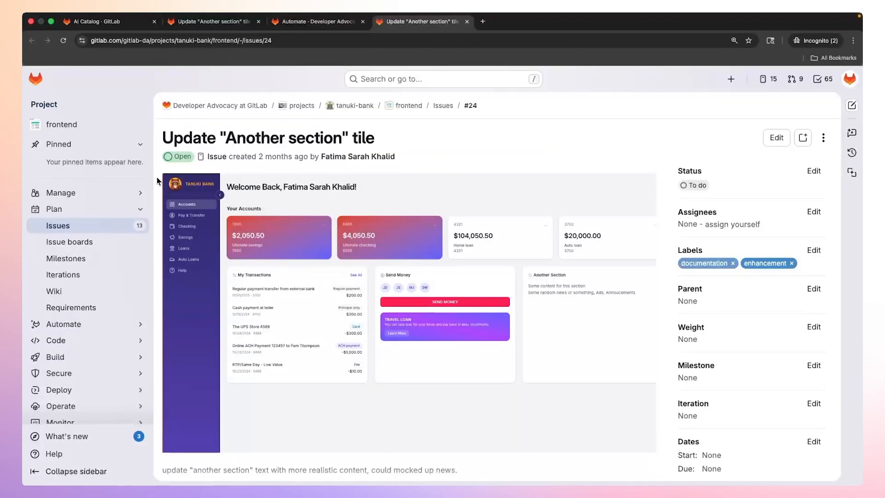
# Read the estimator's comment on issue #24, covering completion time, complexity, key considerations, recommended due date and confidence level.
pyautogui.scroll(-10, 157, 179)
pyautogui.scroll(-4, 157, 181)
pyautogui.scroll(-4, 157, 181)
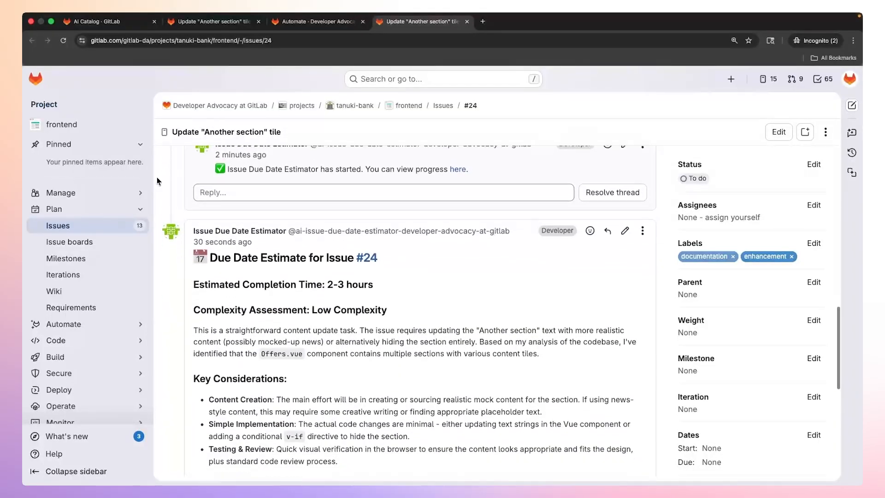
pyautogui.scroll(-2, 157, 180)
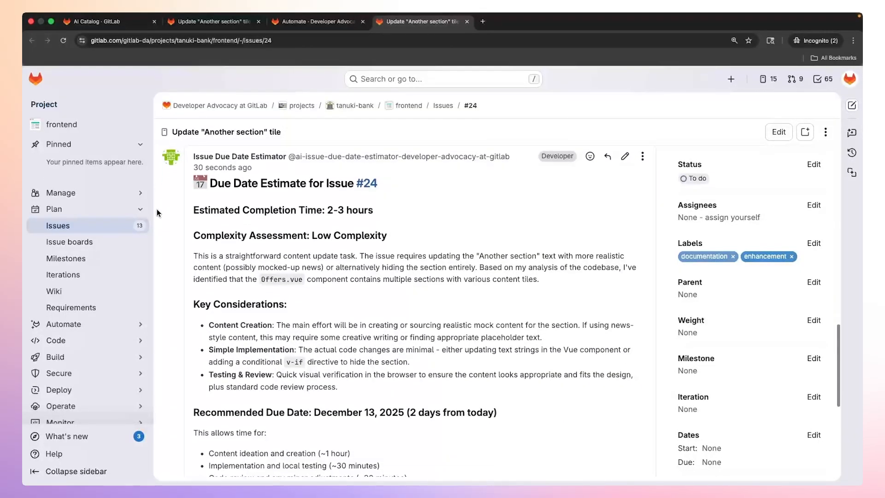
pyautogui.scroll(-1, 156, 212)
pyautogui.scroll(-2, 157, 213)
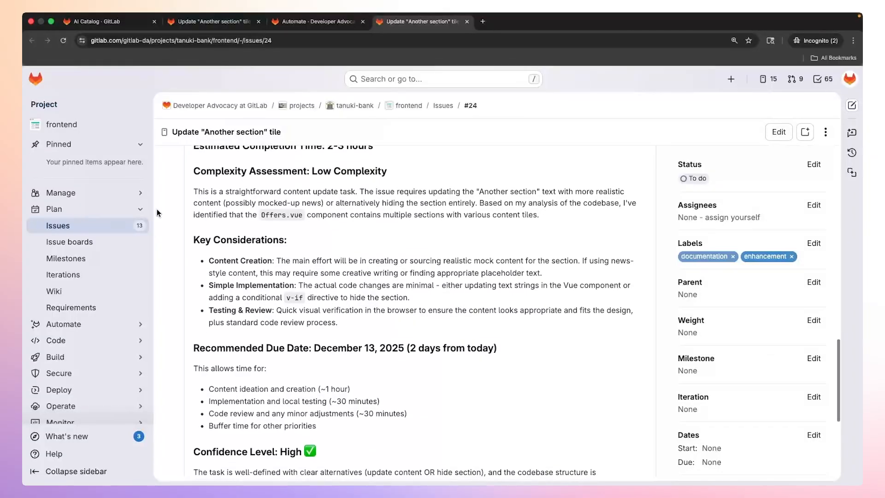
pyautogui.scroll(-1, 157, 213)
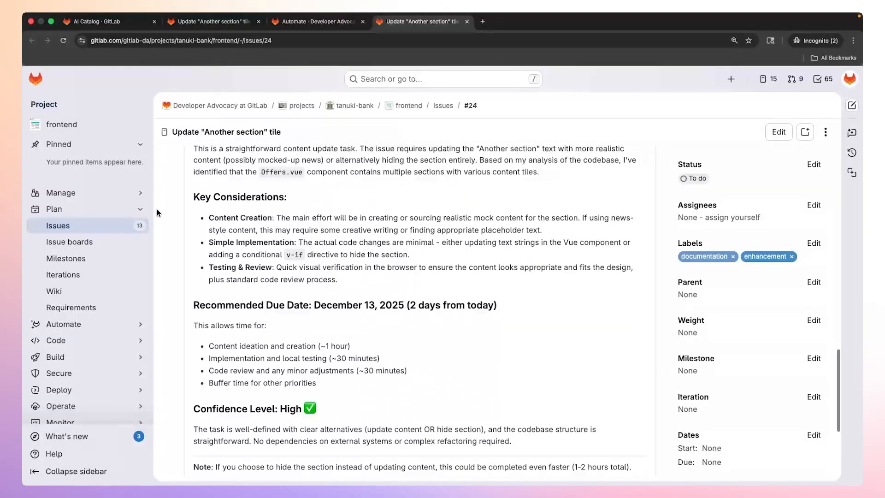
pyautogui.scroll(-1, 156, 211)
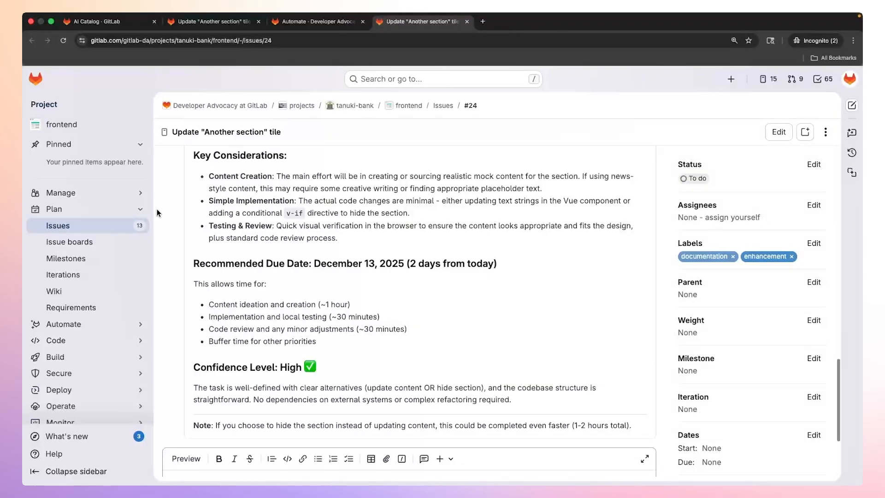
pyautogui.scroll(-1, 156, 212)
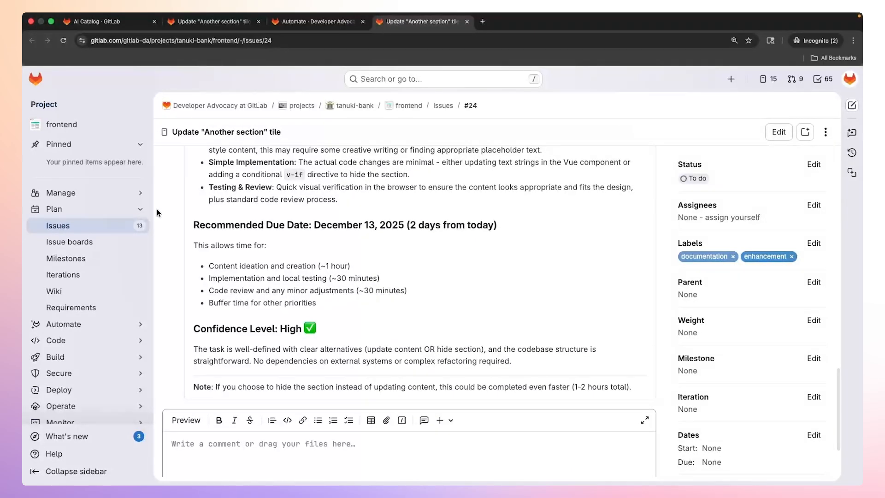
pyautogui.scroll(-1, 156, 213)
pyautogui.scroll(-2, 156, 212)
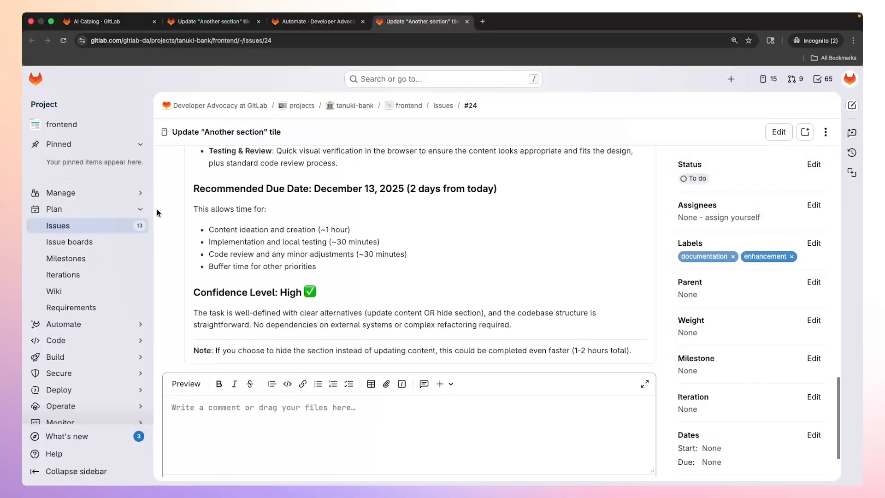
pyautogui.scroll(-1, 156, 213)
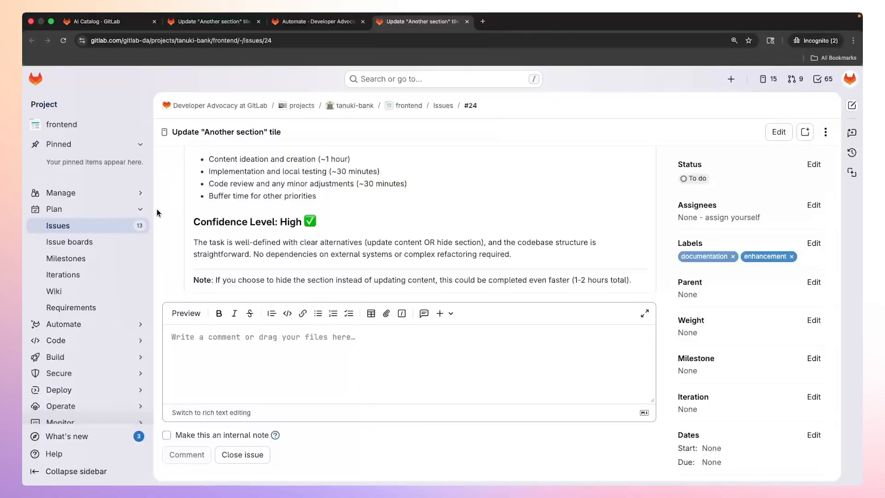
# Return from the issue to the frontend project's main page.
pyautogui.click(410, 107)
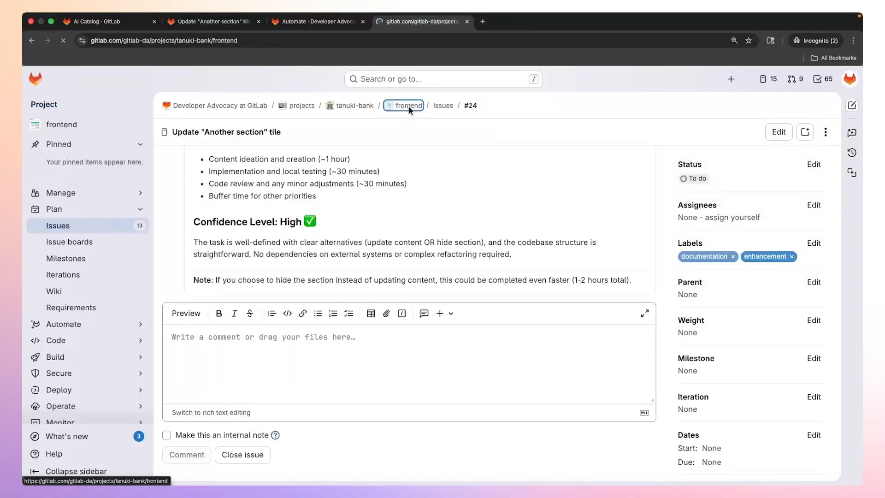